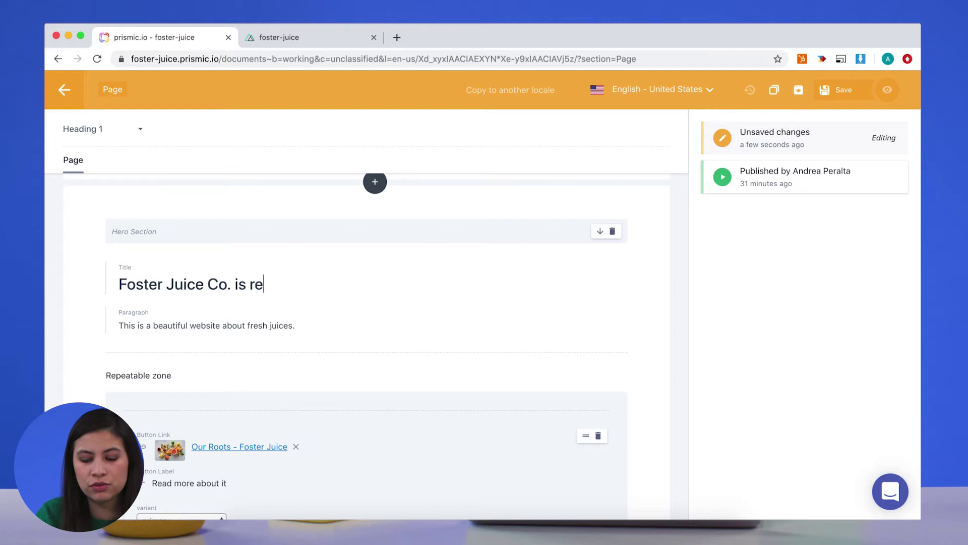
Finish the Hero Section title as "Foster Juice Co. is ready for Summer!" and replace the Call to action image with summer.png
text(mmer!)
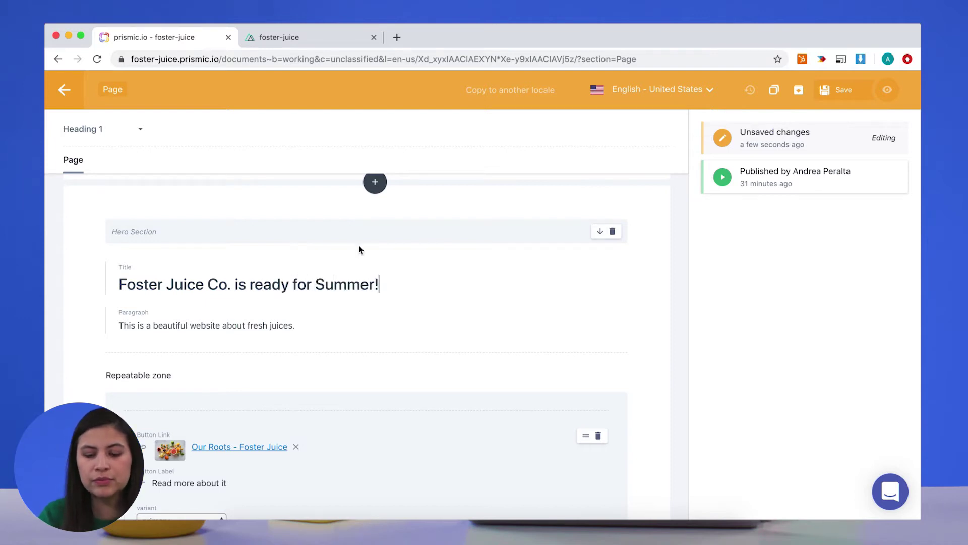
scroll(413, 339, down, 4)
scroll(413, 341, down, 10)
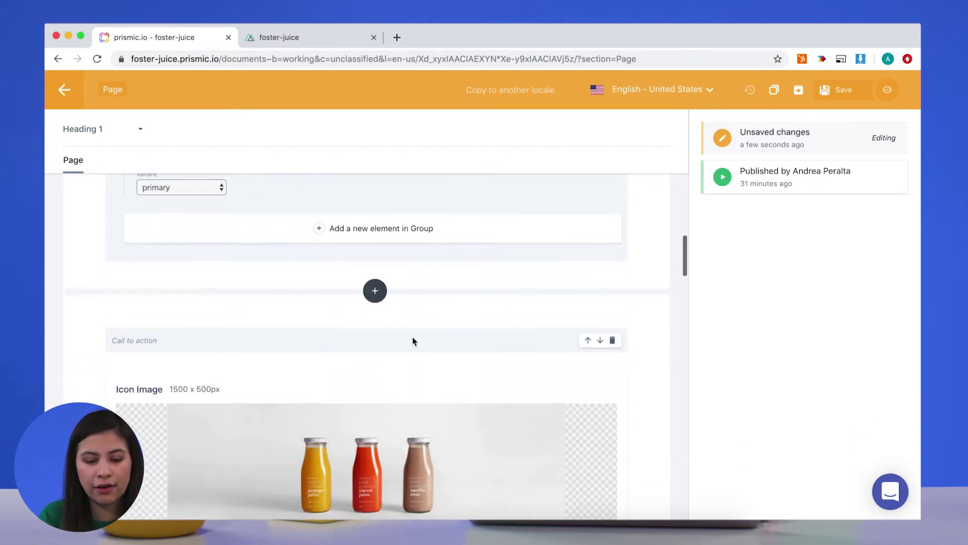
scroll(413, 341, up, 3)
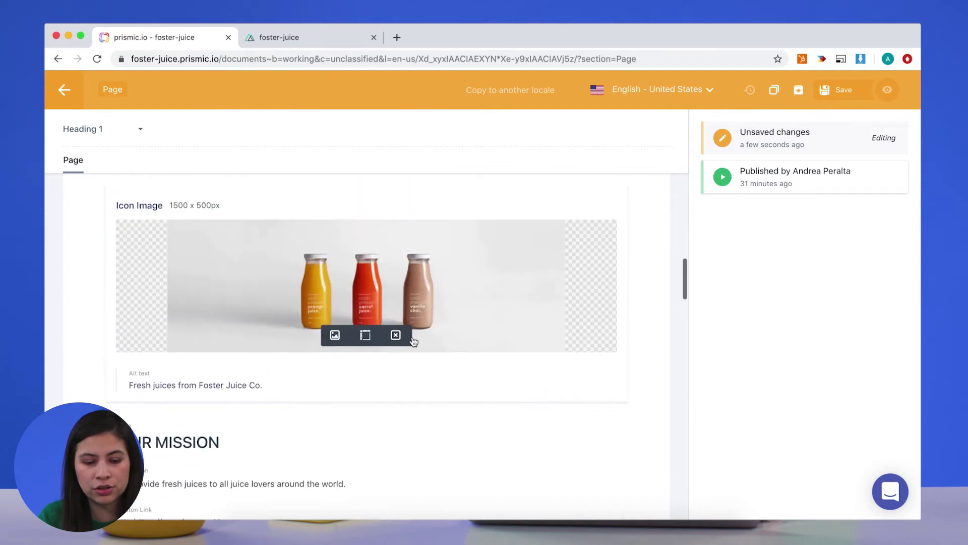
click(334, 335)
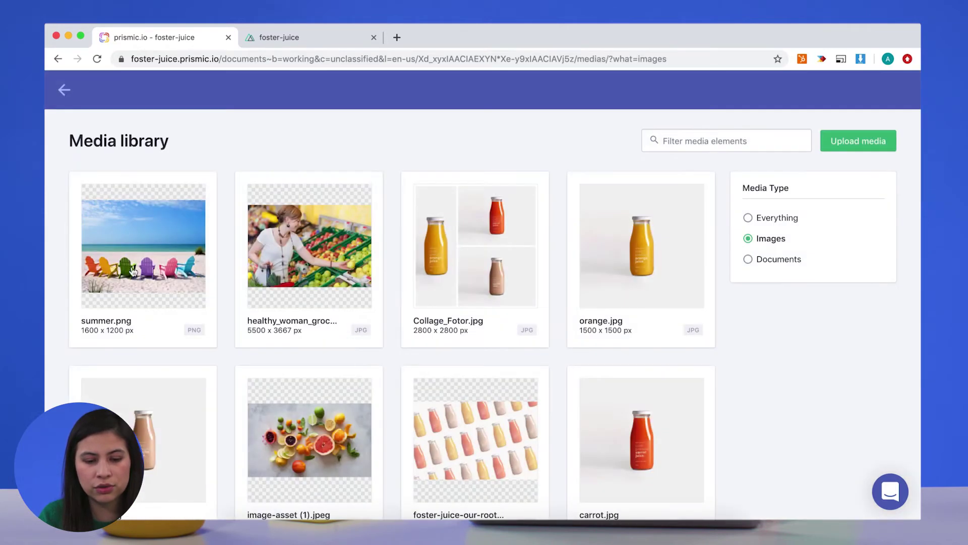
click(137, 246)
scroll(561, 396, up, 10)
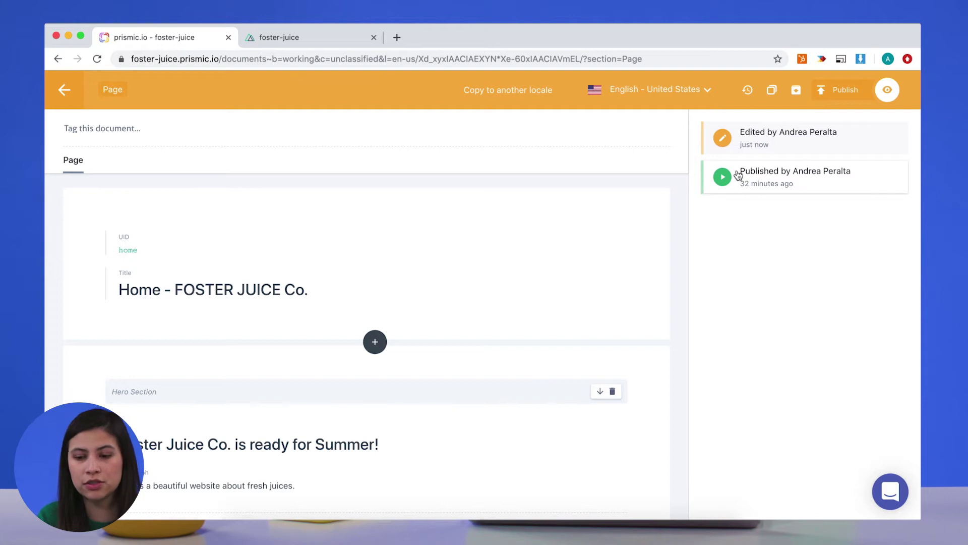
Add the edited Home page draft to the existing Summer Season release instead of publishing it immediately
click(836, 90)
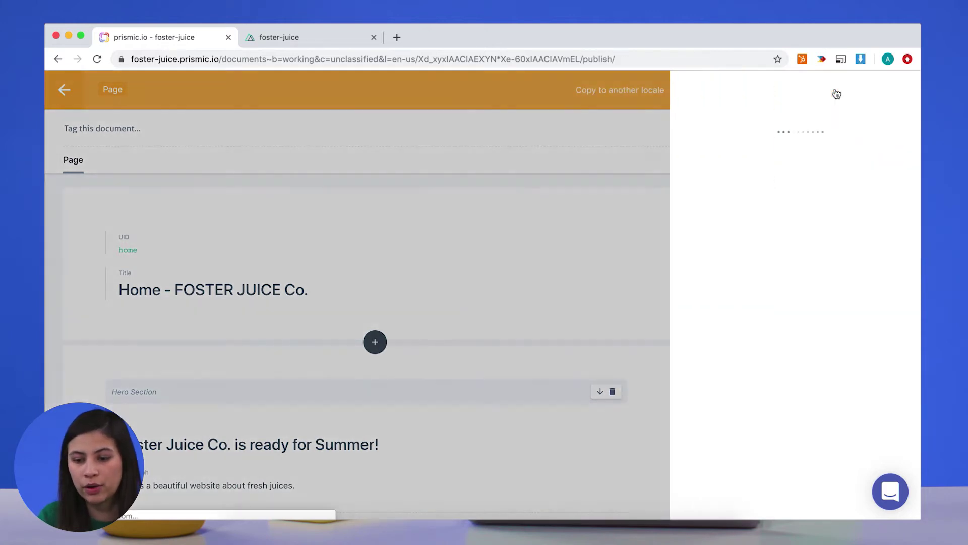
click(756, 135)
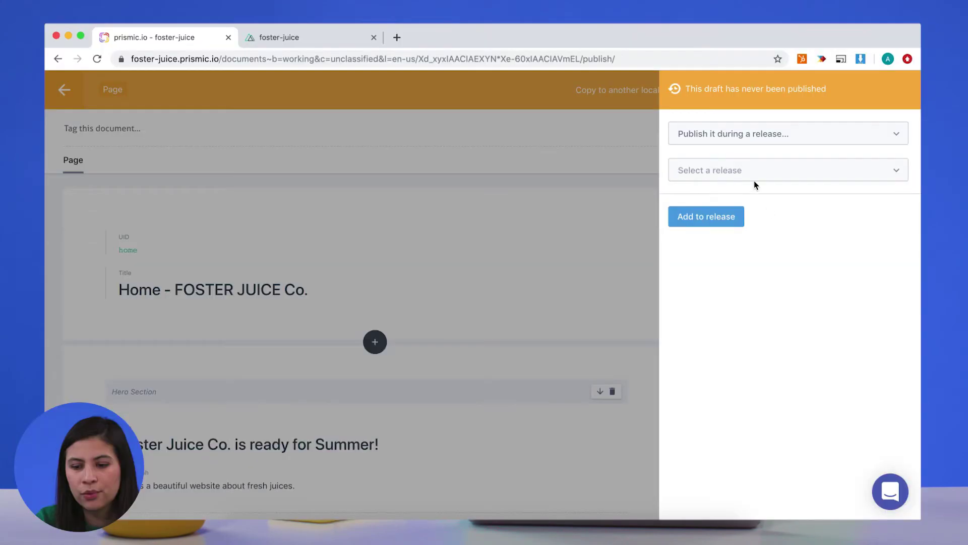
click(747, 133)
click(736, 141)
click(736, 170)
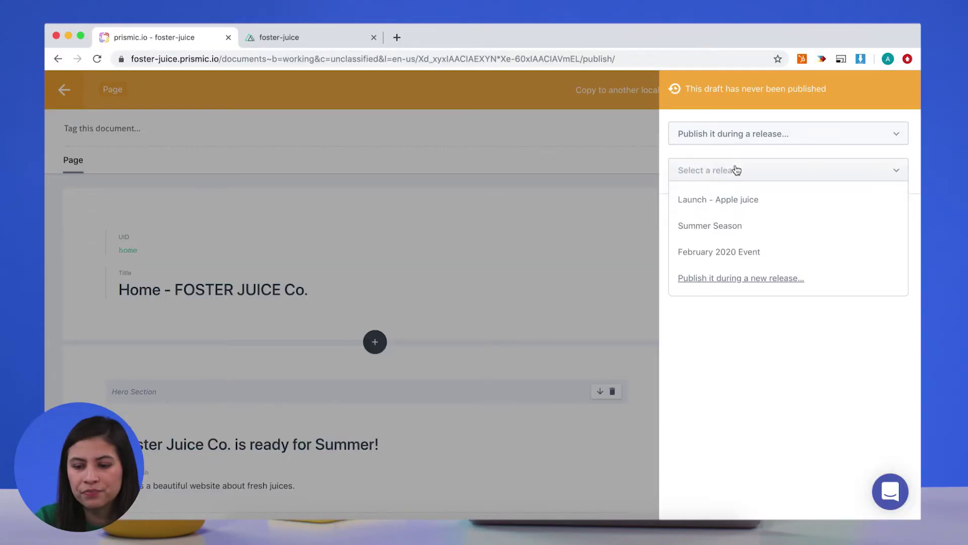
click(759, 225)
click(724, 215)
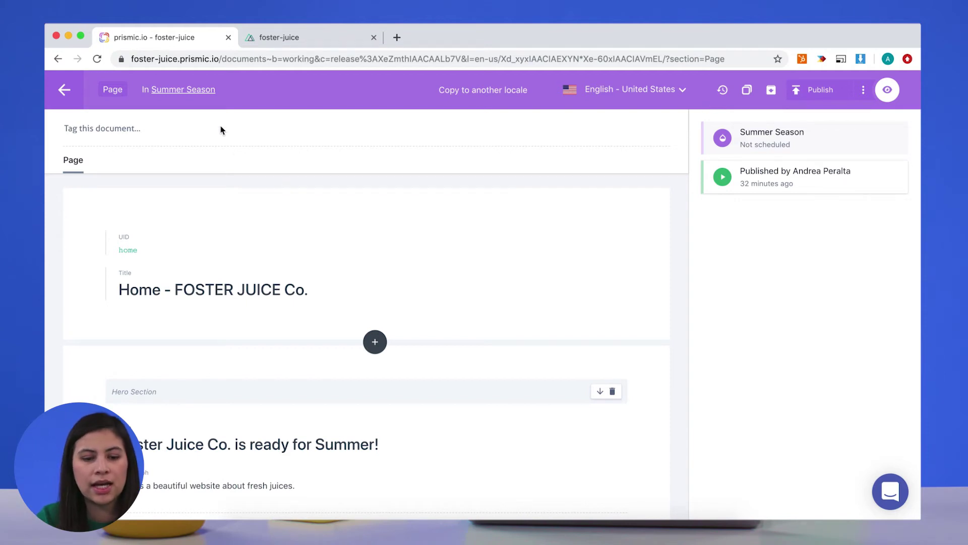
Open the Summer Season release, review its "Shop - Foster Juice Co." page and return to the release
click(173, 96)
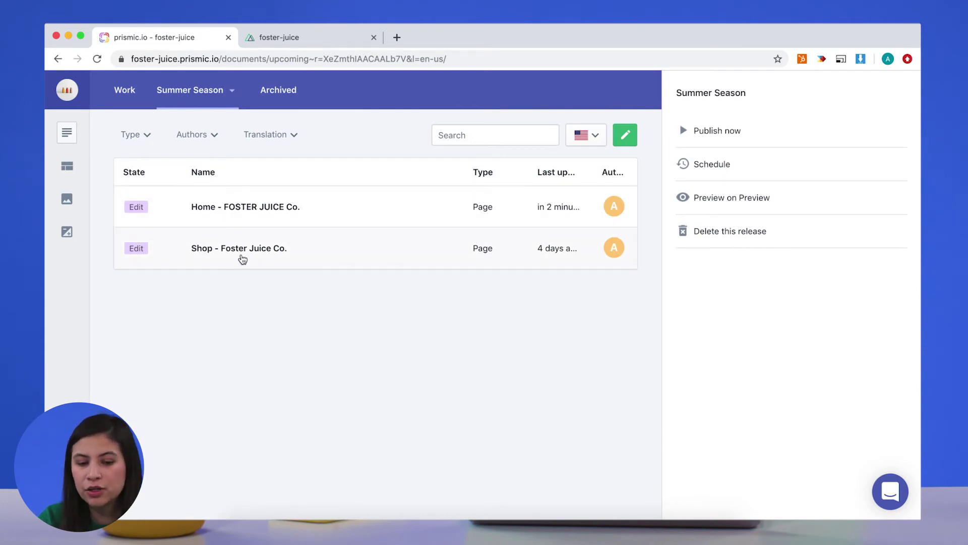
click(243, 259)
scroll(352, 398, down, 2)
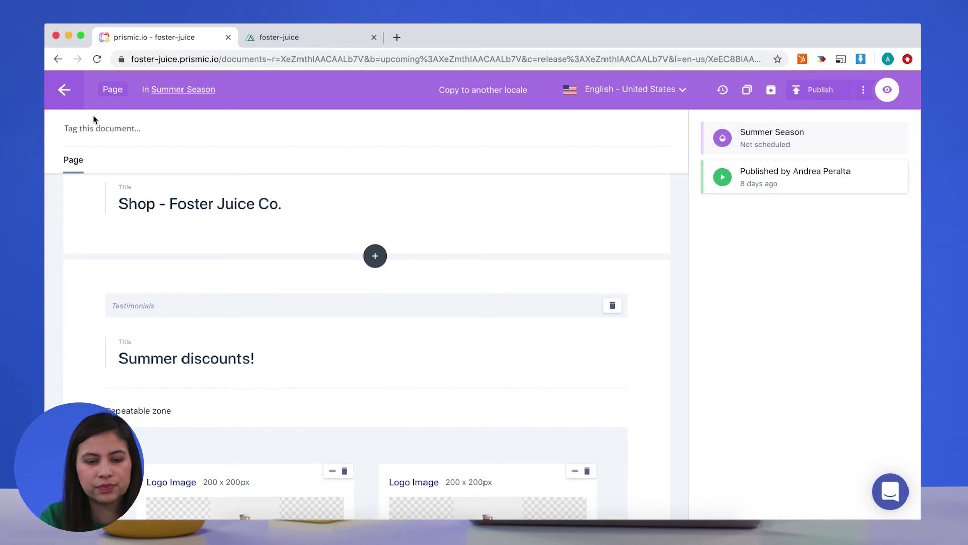
click(64, 90)
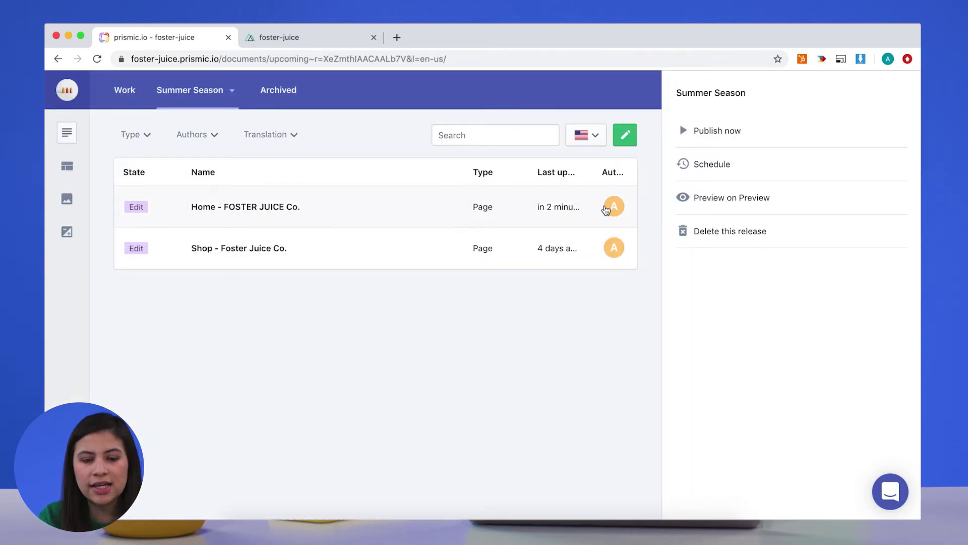
Show the documents of all planned releases and check which language locales are available
click(196, 94)
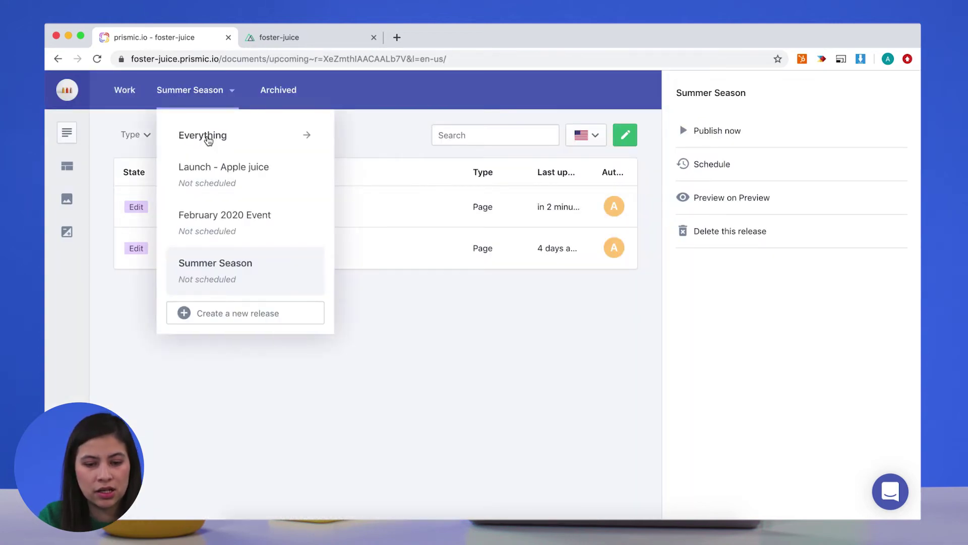
click(207, 139)
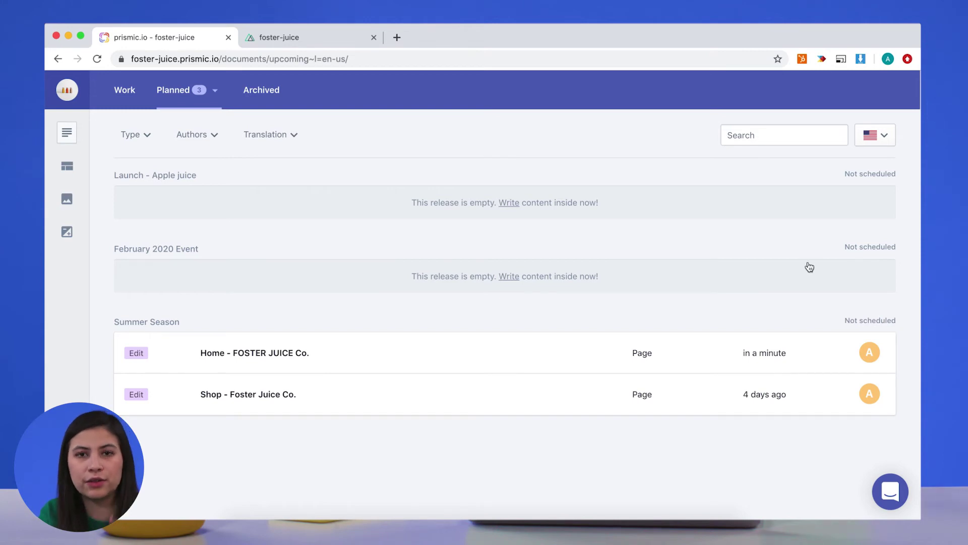
click(871, 130)
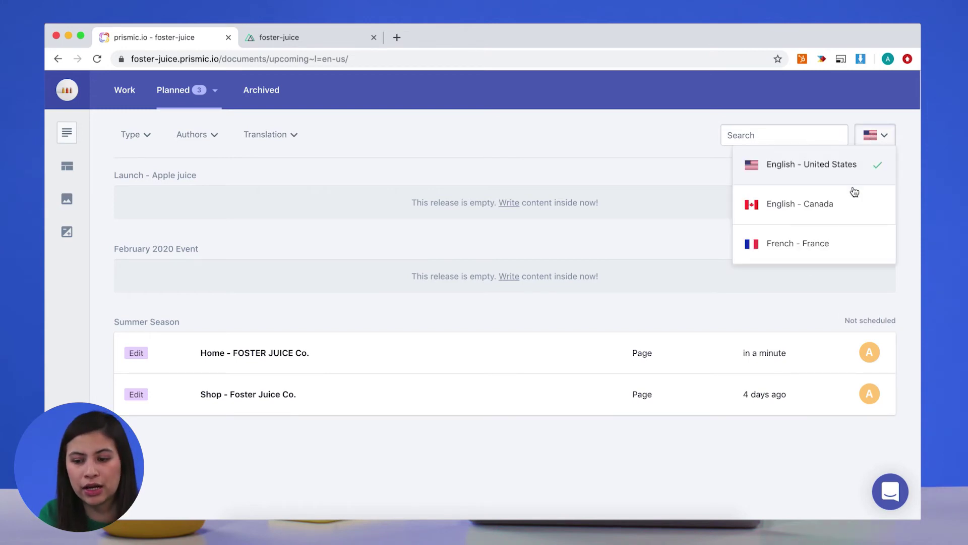
click(657, 146)
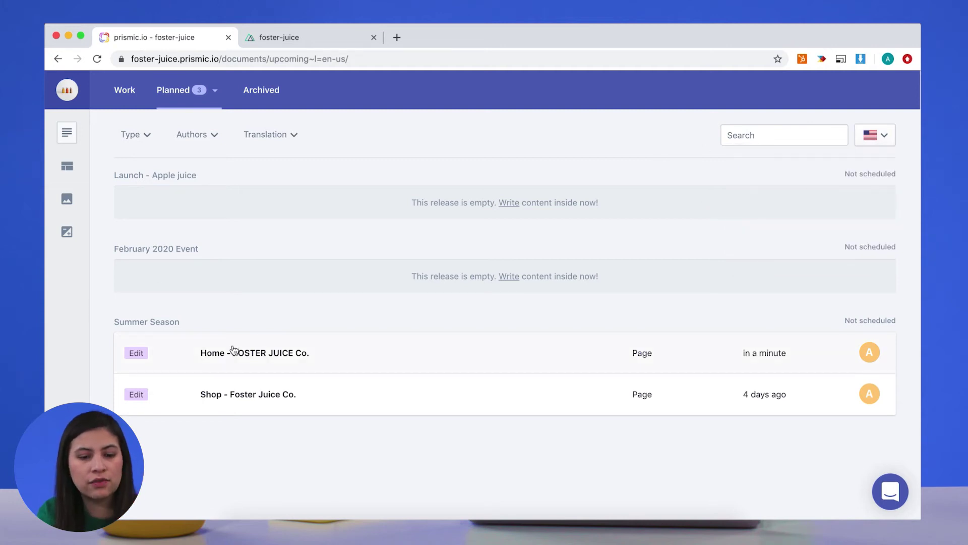
Open the published Home page, change its Hero Section title to "Welcome to Foster Juice Co. get ready for February 2020 Event" and save it
click(127, 98)
click(231, 217)
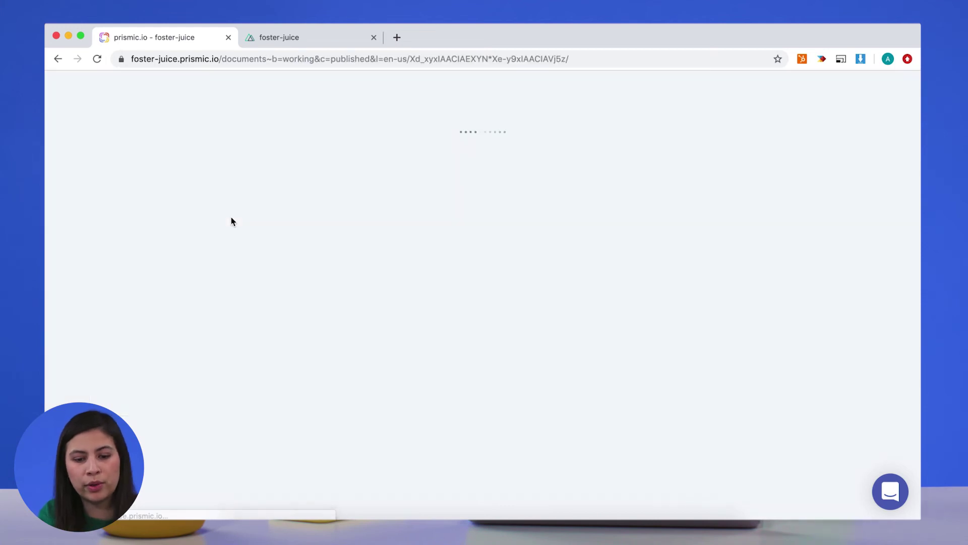
scroll(416, 288, down, 2)
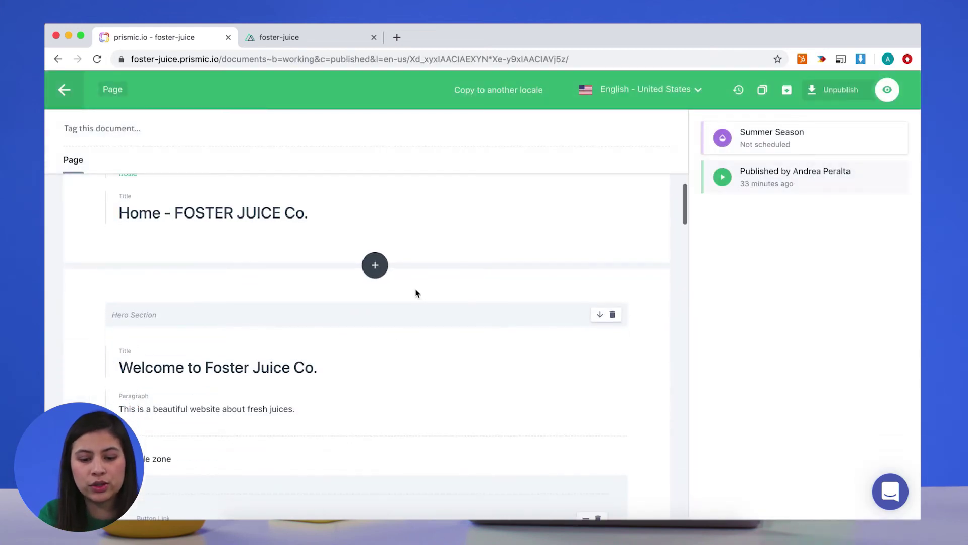
click(362, 373)
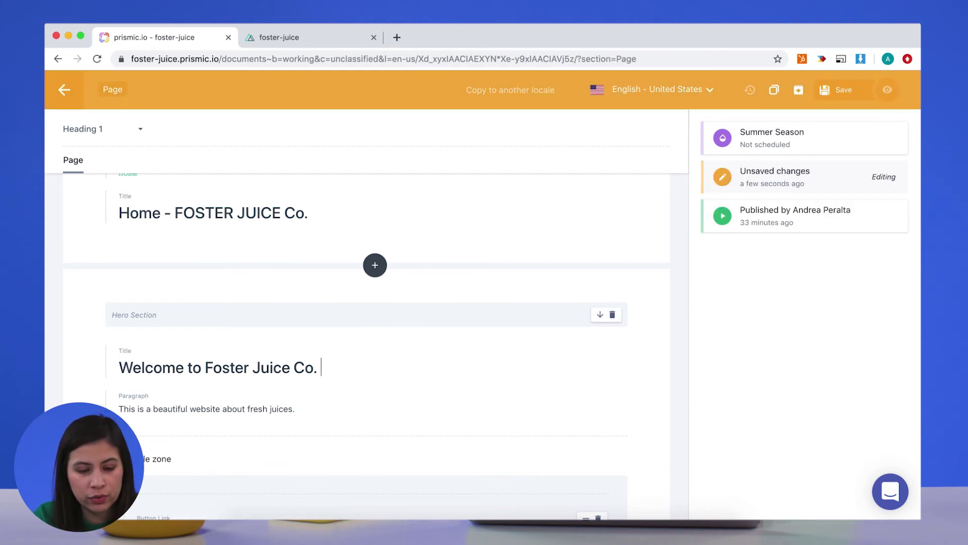
text(get re)
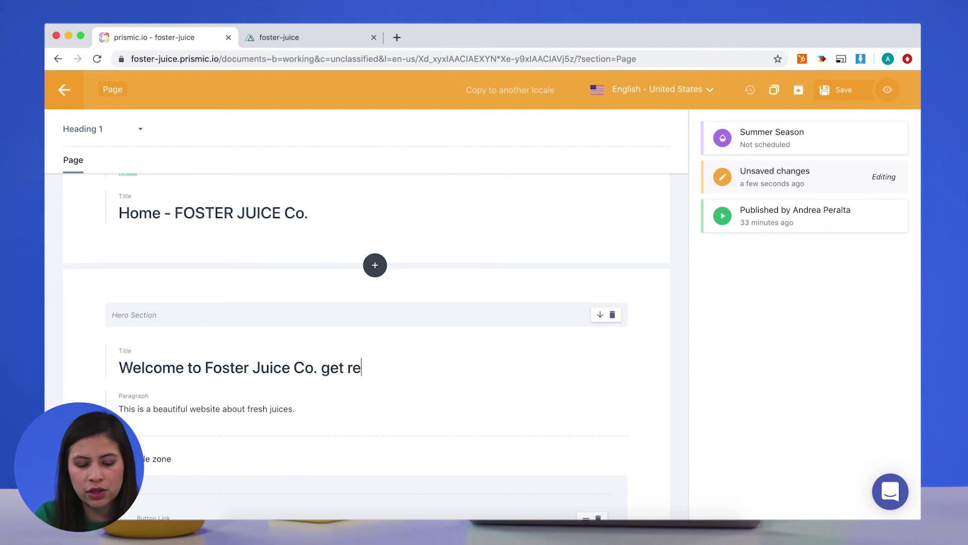
text(ady for Febr)
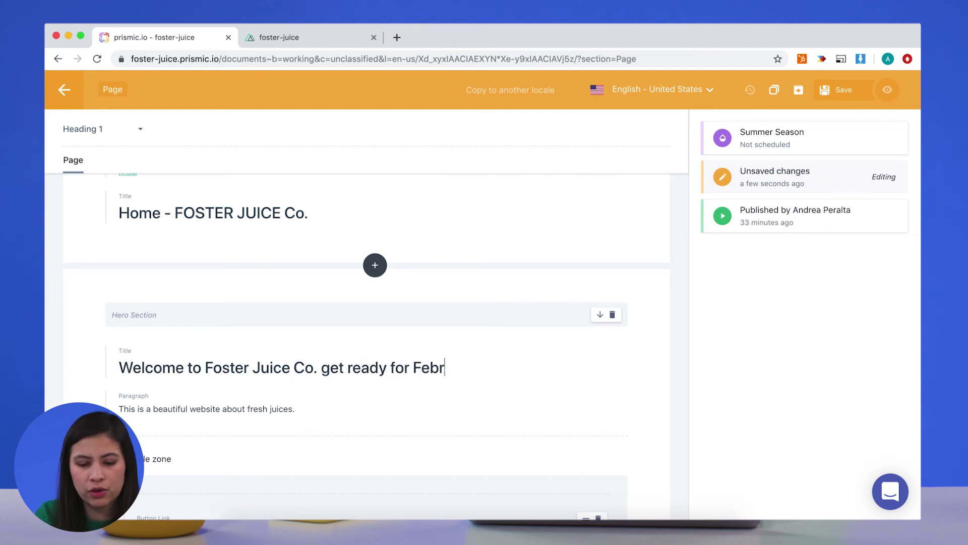
text(uaruy 2020 )
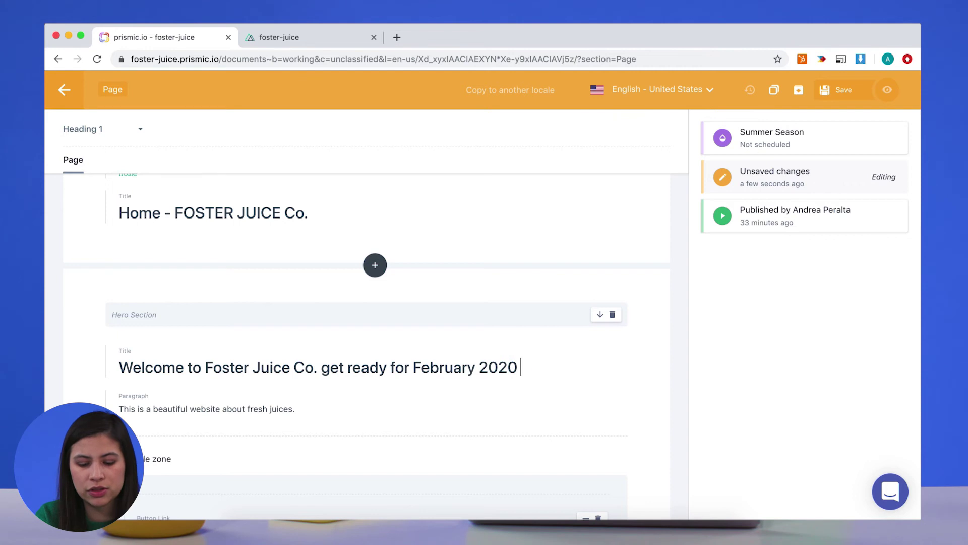
text(Event)
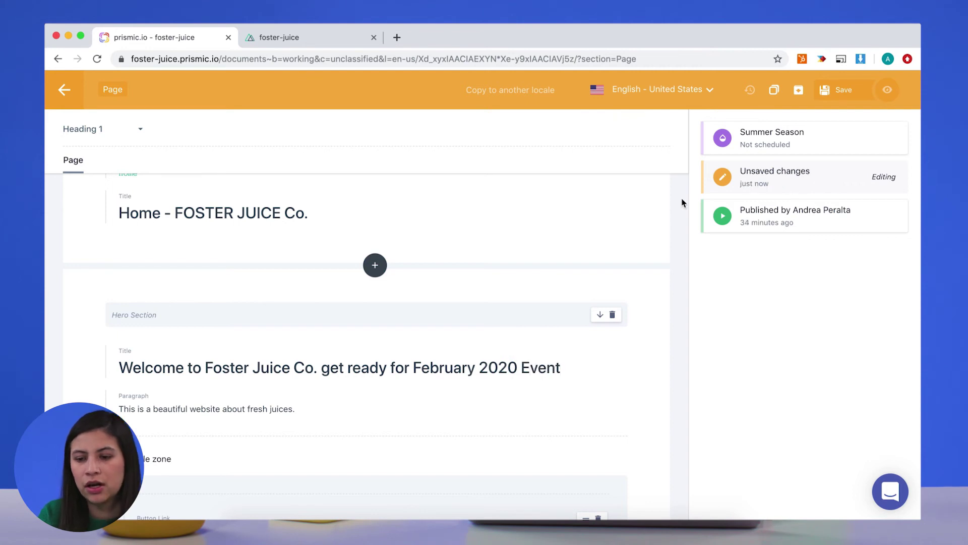
click(849, 91)
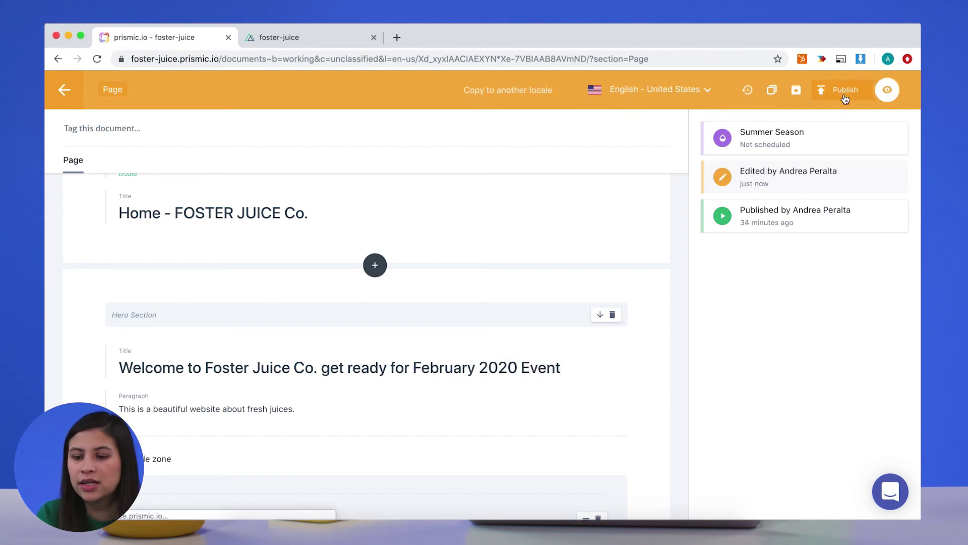
Add the newly saved Home page version to the February 2020 Event release
click(847, 92)
click(761, 143)
click(766, 213)
click(744, 168)
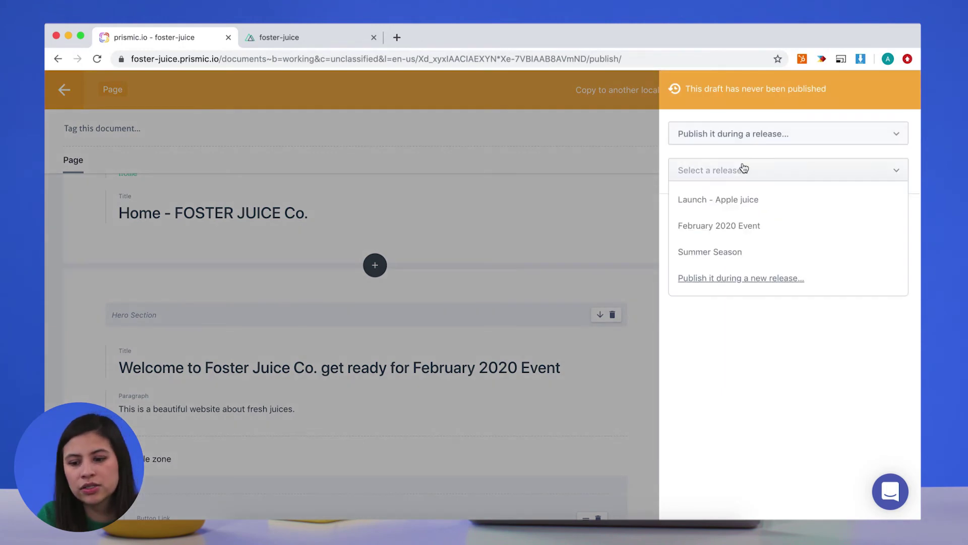
click(751, 236)
click(717, 217)
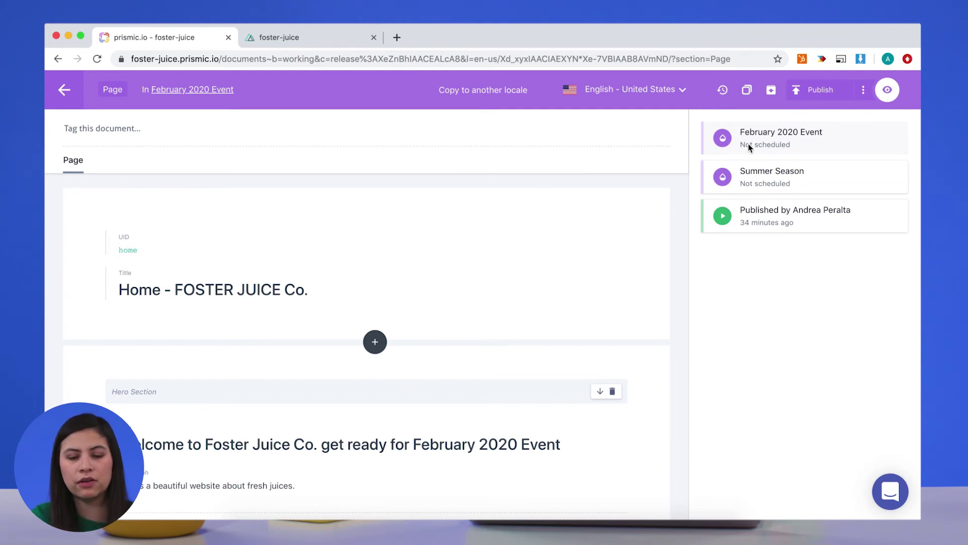
Return to the planned releases overview and open the Summer Season release
click(65, 94)
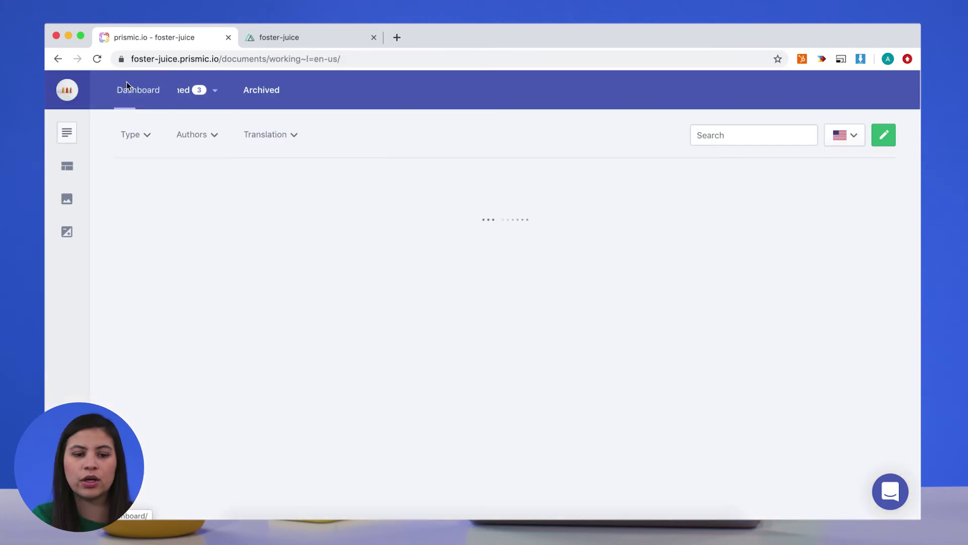
click(187, 91)
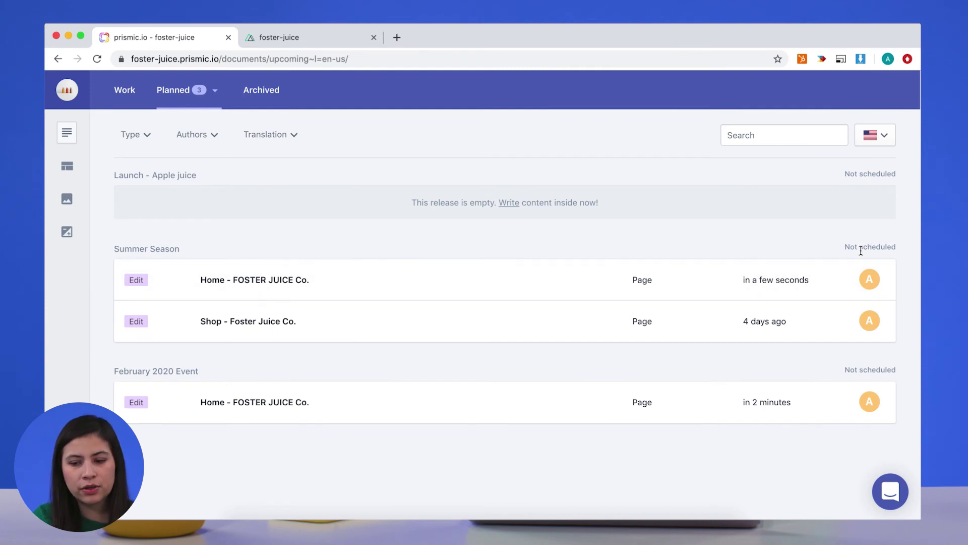
click(155, 249)
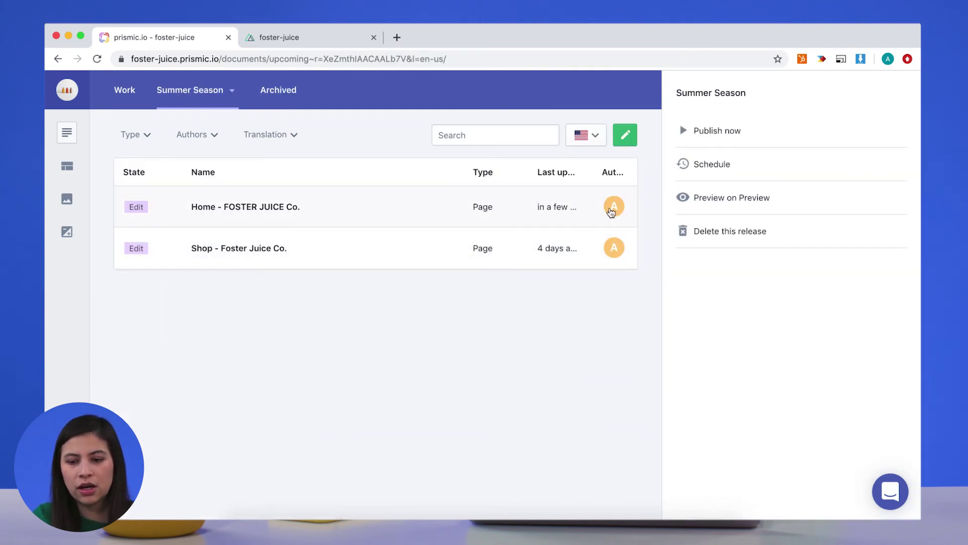
Schedule the Summer Season release for 2020-07-01 at 12:00 AM
click(716, 165)
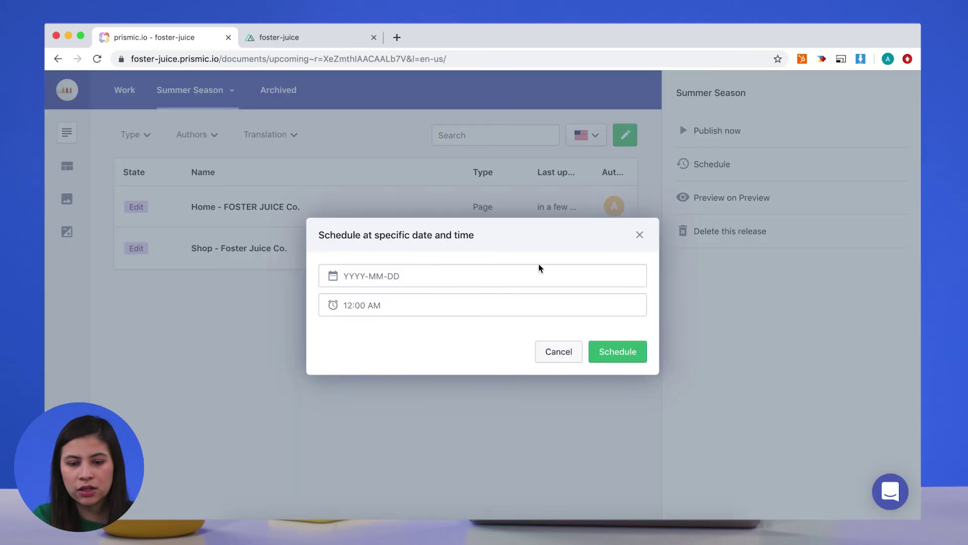
click(389, 277)
click(462, 298)
click(462, 298)
click(462, 299)
click(462, 298)
click(462, 298)
click(462, 298)
click(462, 298)
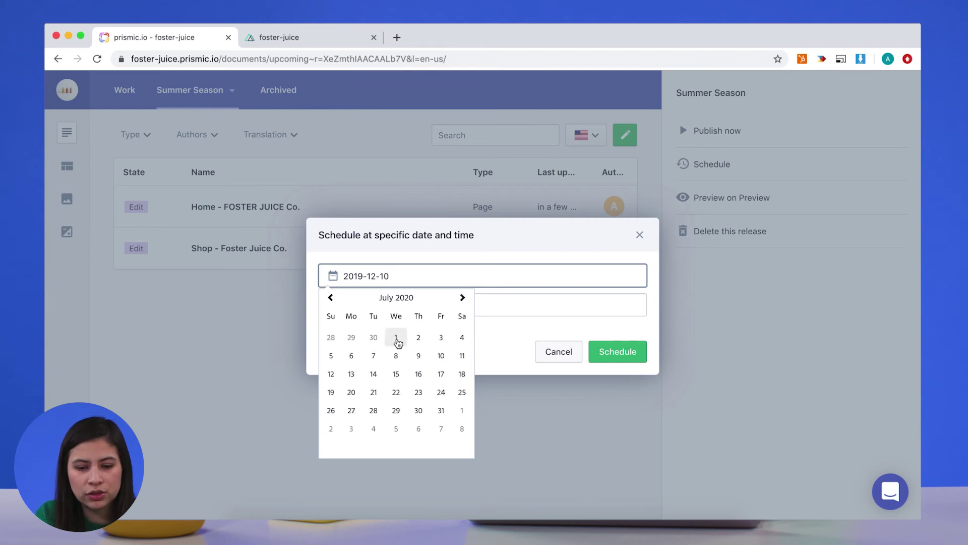
click(396, 341)
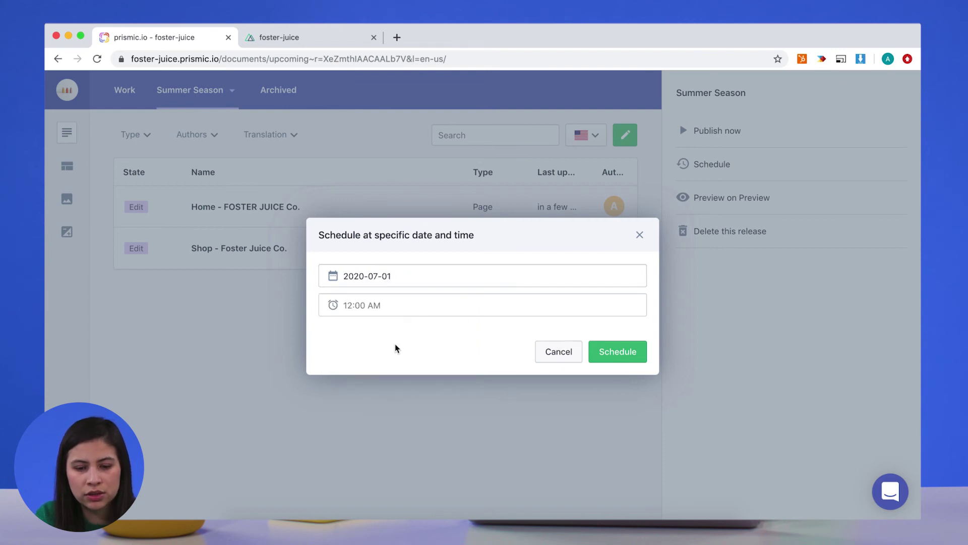
click(401, 306)
text(12:00 AM)
click(600, 354)
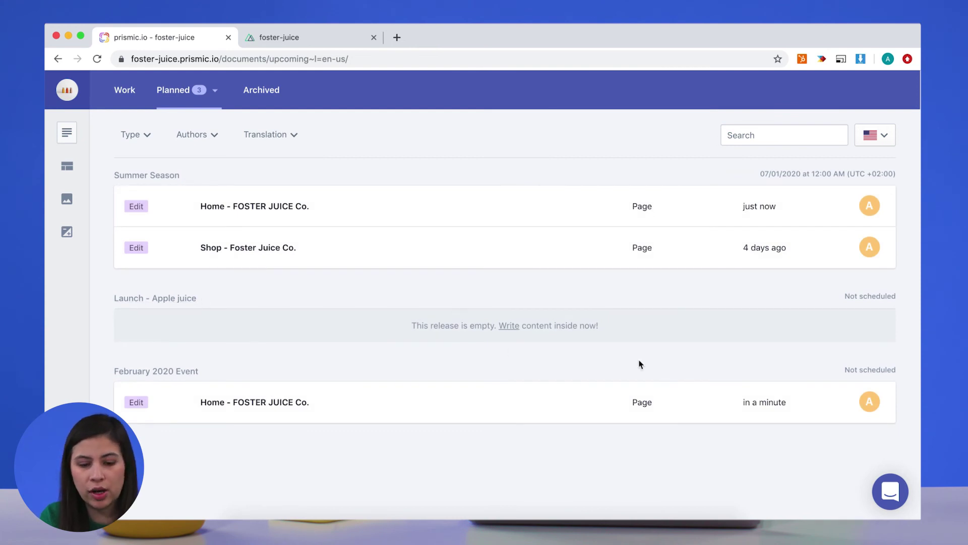
Open the Home page in the February 2020 Event release and go back to the planned releases
click(763, 413)
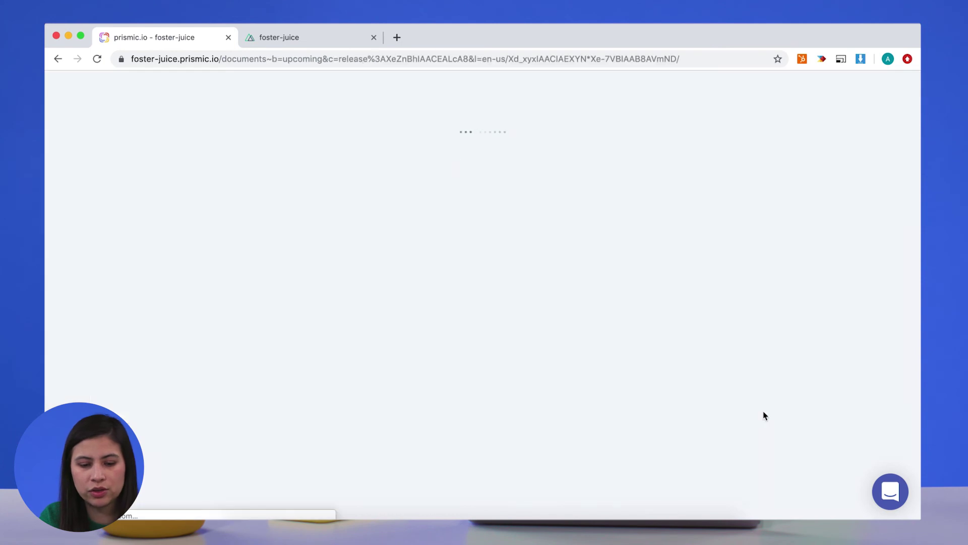
click(67, 91)
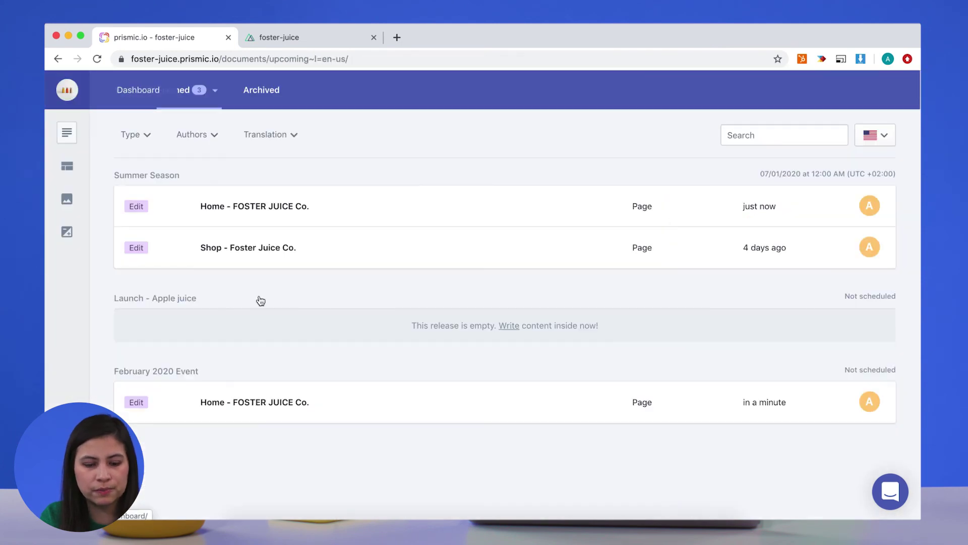
Schedule the February 2020 Event release for 2020-02-01 at 8:00 AM
click(166, 372)
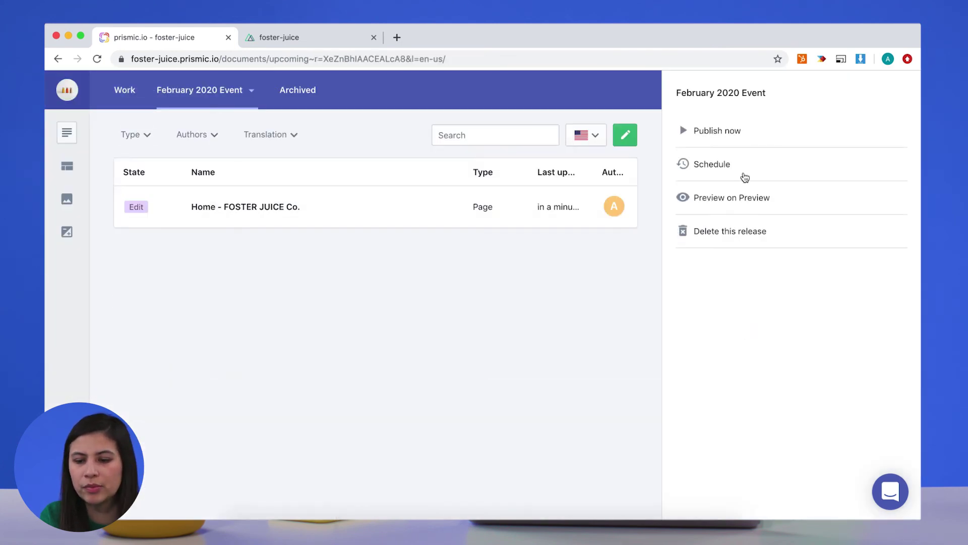
click(719, 163)
click(385, 278)
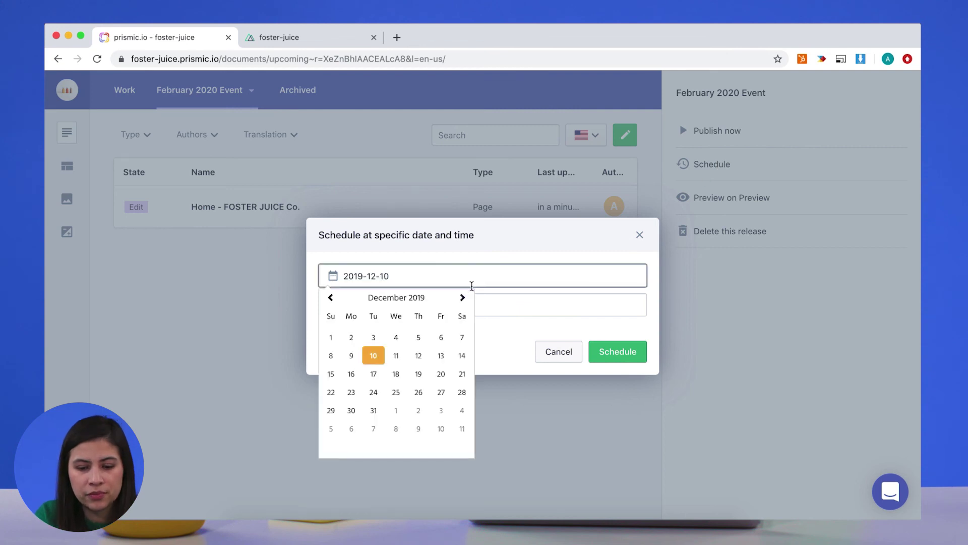
click(462, 297)
click(462, 297)
click(462, 337)
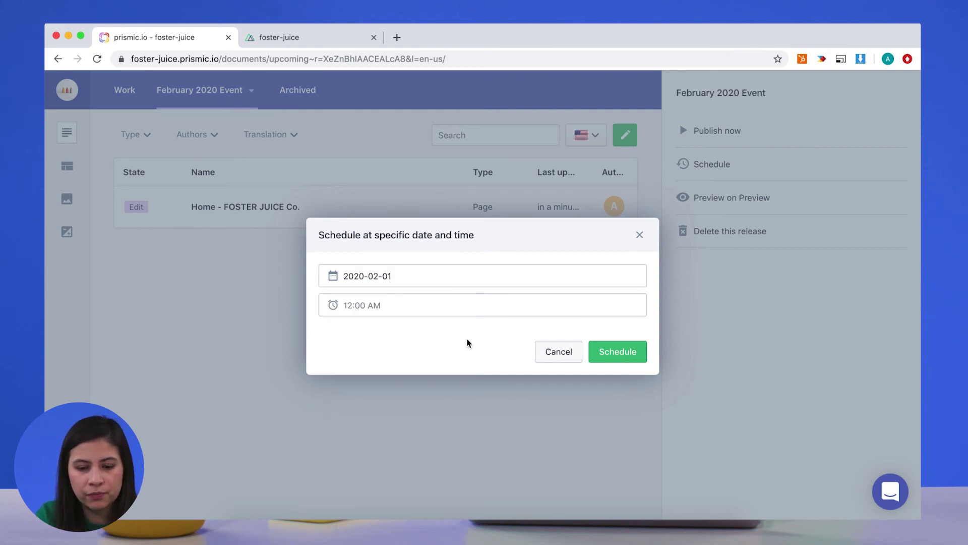
click(497, 310)
text(8)
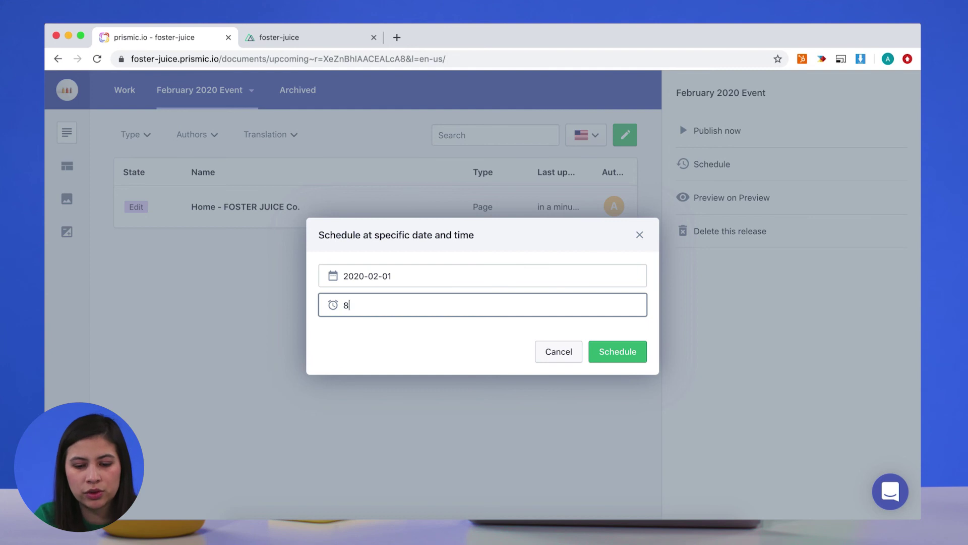
text(:00 AM)
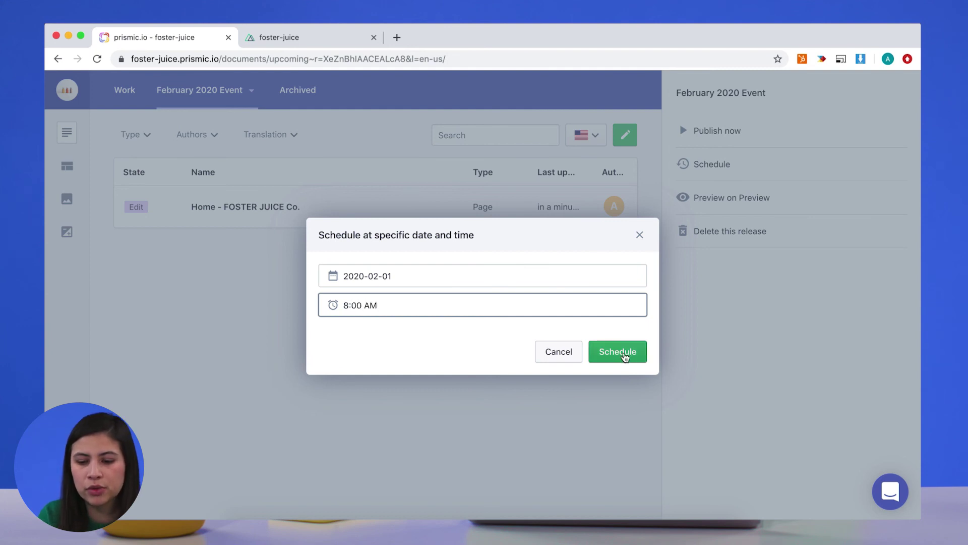
click(623, 353)
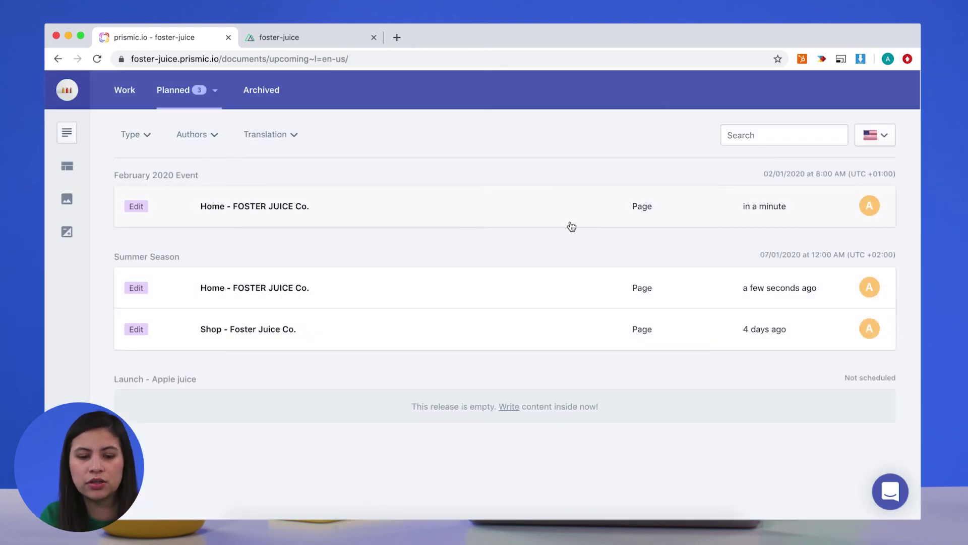
Open the Summer Season release from the planned releases overview
click(151, 257)
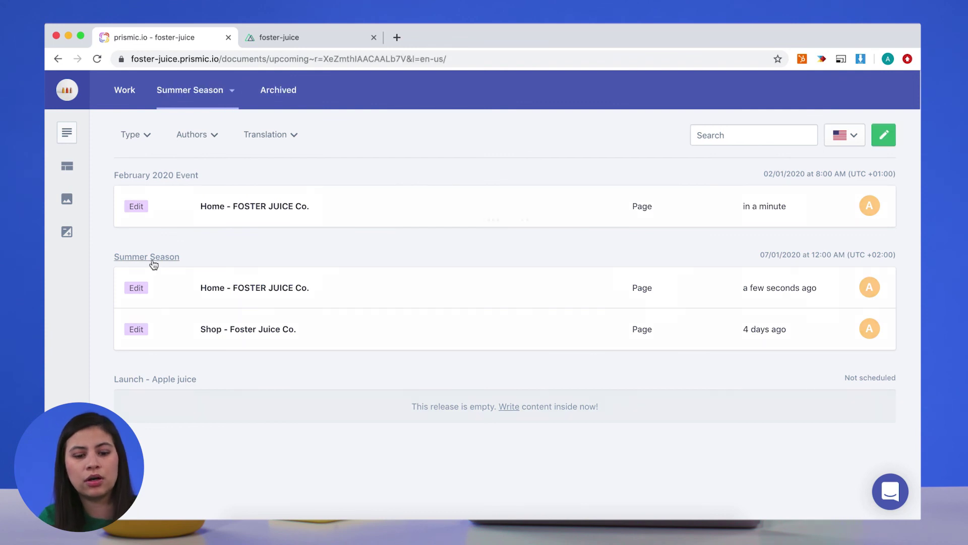